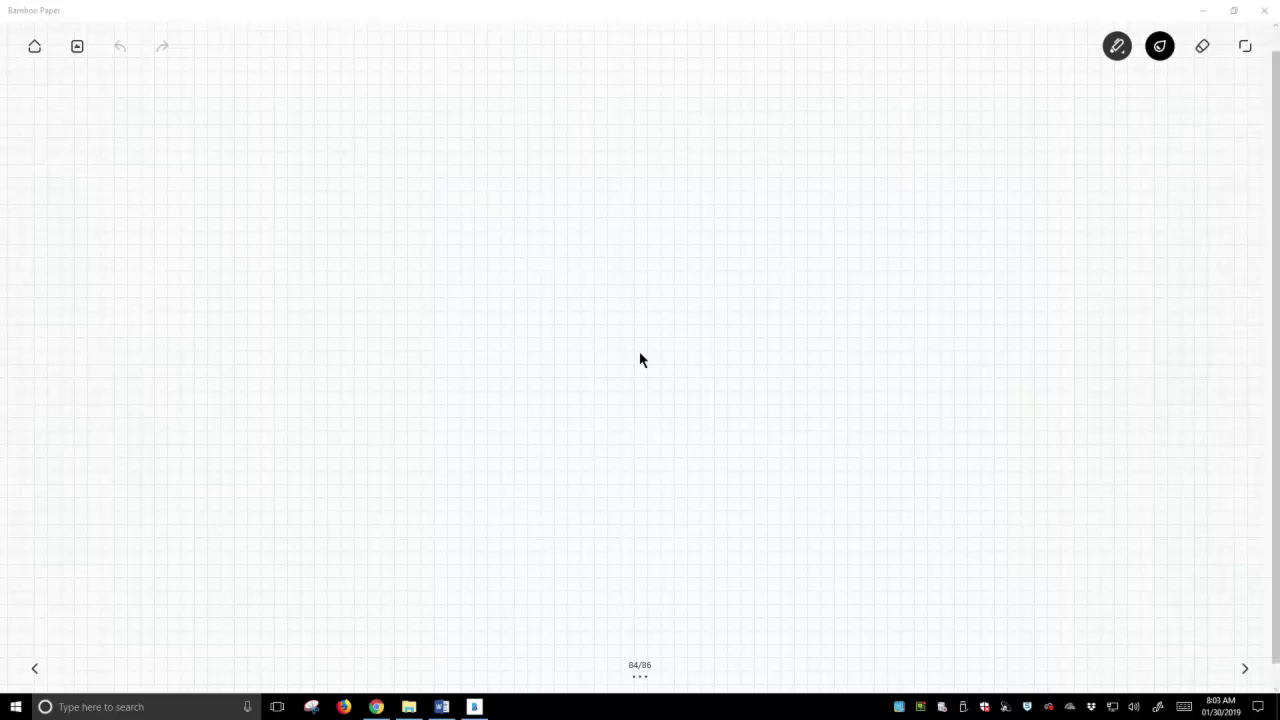
Step: Handwrite 'FRONTIER MO' at the top left of the grid page
{"action": "mouse_move", "coordinate": [210, 71]}
{"action": "left_mouse_down"}
{"action": "mouse_move", "coordinate": [210, 97]}
{"action": "mouse_move", "coordinate": [228, 70]}
{"action": "left_mouse_up"}
{"action": "left_click_drag", "start_coordinate": [212, 84], "coordinate": [247, 93]}
{"action": "left_click_drag", "start_coordinate": [256, 81], "coordinate": [275, 93]}
{"action": "mouse_move", "coordinate": [276, 92]}
{"action": "left_mouse_down"}
{"action": "mouse_move", "coordinate": [276, 75]}
{"action": "mouse_move", "coordinate": [287, 96]}
{"action": "left_mouse_up"}
{"action": "left_click_drag", "start_coordinate": [280, 72], "coordinate": [297, 94]}
{"action": "mouse_move", "coordinate": [304, 73]}
{"action": "left_mouse_down"}
{"action": "mouse_move", "coordinate": [316, 95]}
{"action": "mouse_move", "coordinate": [319, 84]}
{"action": "left_mouse_up"}
{"action": "mouse_move", "coordinate": [305, 72]}
{"action": "left_mouse_down"}
{"action": "mouse_move", "coordinate": [328, 72]}
{"action": "mouse_move", "coordinate": [335, 93]}
{"action": "mouse_move", "coordinate": [365, 74]}
{"action": "left_mouse_up"}
{"action": "mouse_move", "coordinate": [365, 73]}
{"action": "left_mouse_down"}
{"action": "mouse_move", "coordinate": [384, 95]}
{"action": "mouse_move", "coordinate": [397, 73]}
{"action": "mouse_move", "coordinate": [440, 94]}
{"action": "left_mouse_up"}
Step: Continue the heading with 'THEORY – FMO' to complete the title line
{"action": "mouse_move", "coordinate": [428, 70]}
{"action": "left_mouse_down"}
{"action": "mouse_move", "coordinate": [448, 70]}
{"action": "mouse_move", "coordinate": [450, 96]}
{"action": "left_mouse_up"}
{"action": "left_click_drag", "start_coordinate": [450, 84], "coordinate": [458, 92]}
{"action": "mouse_move", "coordinate": [468, 70]}
{"action": "left_mouse_down"}
{"action": "mouse_move", "coordinate": [480, 95]}
{"action": "mouse_move", "coordinate": [482, 83]}
{"action": "left_mouse_up"}
{"action": "left_click_drag", "start_coordinate": [468, 70], "coordinate": [502, 92]}
{"action": "mouse_move", "coordinate": [502, 71]}
{"action": "left_mouse_down"}
{"action": "mouse_move", "coordinate": [518, 90]}
{"action": "mouse_move", "coordinate": [527, 82]}
{"action": "left_mouse_up"}
{"action": "mouse_move", "coordinate": [535, 67]}
{"action": "left_mouse_down"}
{"action": "mouse_move", "coordinate": [527, 96]}
{"action": "mouse_move", "coordinate": [590, 82]}
{"action": "mouse_move", "coordinate": [624, 94]}
{"action": "left_mouse_up"}
{"action": "mouse_move", "coordinate": [624, 68]}
{"action": "left_mouse_down"}
{"action": "mouse_move", "coordinate": [640, 68]}
{"action": "mouse_move", "coordinate": [638, 81]}
{"action": "left_mouse_up"}
{"action": "left_click_drag", "start_coordinate": [645, 94], "coordinate": [686, 72]}
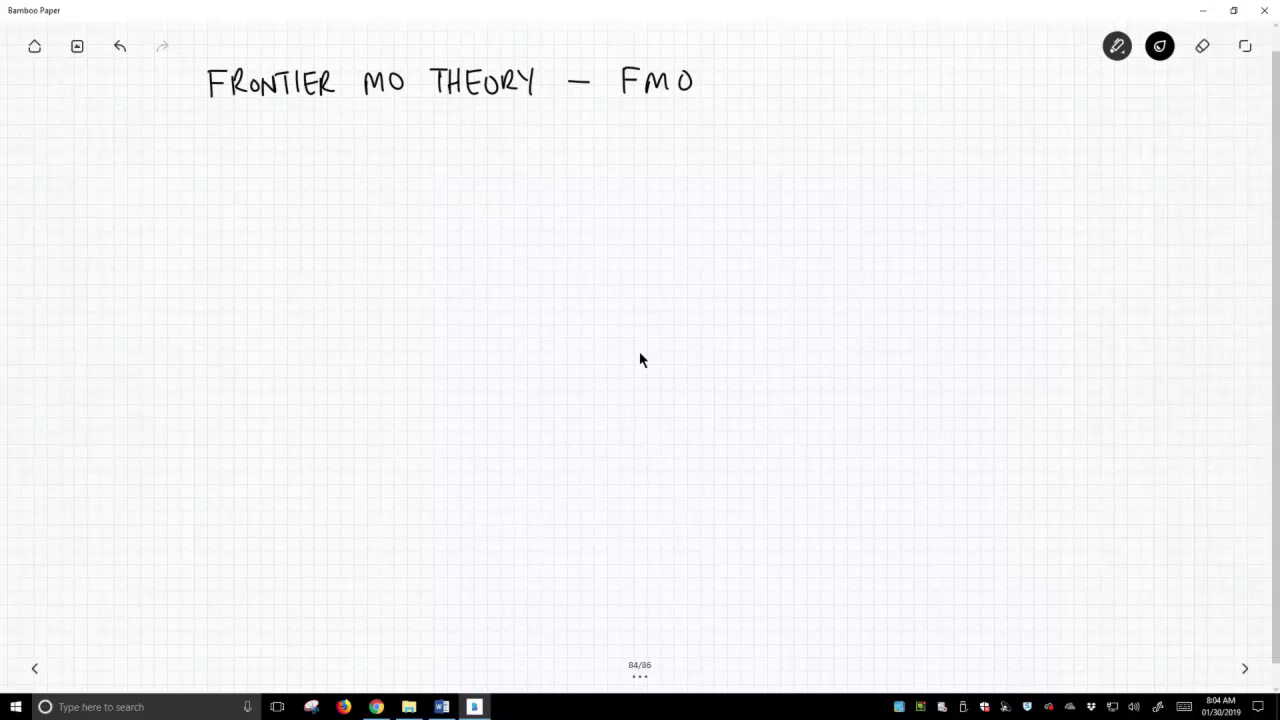
Step: Handwrite the left column heading 'Nucleophile' below the title
{"action": "mouse_move", "coordinate": [226, 151]}
{"action": "left_mouse_down"}
{"action": "mouse_move", "coordinate": [226, 174]}
{"action": "mouse_move", "coordinate": [244, 151]}
{"action": "mouse_move", "coordinate": [259, 176]}
{"action": "mouse_move", "coordinate": [280, 174]}
{"action": "left_mouse_up"}
{"action": "mouse_move", "coordinate": [284, 167]}
{"action": "left_mouse_down"}
{"action": "mouse_move", "coordinate": [303, 163]}
{"action": "mouse_move", "coordinate": [311, 187]}
{"action": "mouse_move", "coordinate": [344, 174]}
{"action": "left_mouse_up"}
{"action": "left_click_drag", "start_coordinate": [349, 147], "coordinate": [351, 175]}
{"action": "mouse_move", "coordinate": [358, 168]}
{"action": "left_mouse_down"}
{"action": "mouse_move", "coordinate": [441, 177]}
{"action": "mouse_move", "coordinate": [448, 150]}
{"action": "left_mouse_up"}
Step: Handwrite the right column heading 'Electrophile' beside Nucleophile
{"action": "left_click_drag", "start_coordinate": [436, 164], "coordinate": [456, 176]}
{"action": "left_click_drag", "start_coordinate": [462, 170], "coordinate": [495, 176]}
{"action": "left_click_drag", "start_coordinate": [487, 163], "coordinate": [510, 158]}
{"action": "mouse_move", "coordinate": [518, 162]}
{"action": "left_mouse_down"}
{"action": "mouse_move", "coordinate": [535, 193]}
{"action": "mouse_move", "coordinate": [537, 175]}
{"action": "left_mouse_up"}
{"action": "mouse_move", "coordinate": [548, 147]}
{"action": "left_mouse_down"}
{"action": "mouse_move", "coordinate": [561, 176]}
{"action": "mouse_move", "coordinate": [580, 177]}
{"action": "left_mouse_up"}
{"action": "left_click_drag", "start_coordinate": [588, 170], "coordinate": [620, 178]}
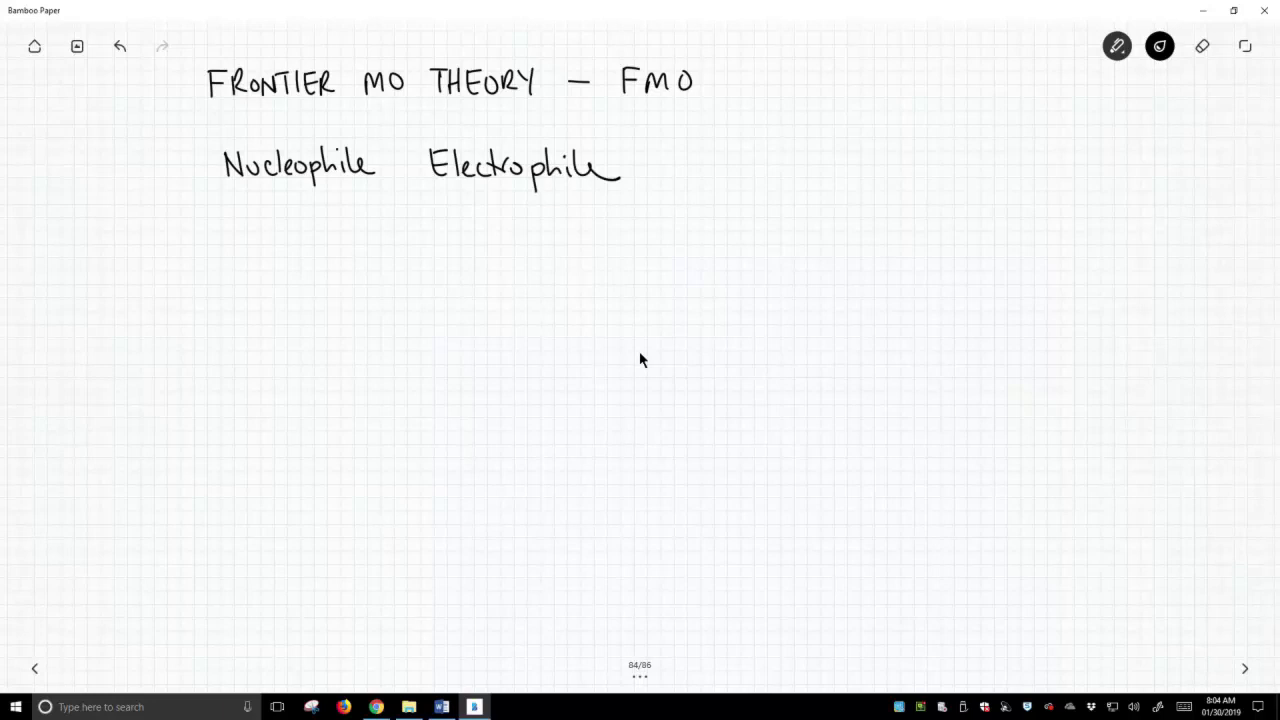
Step: Write 'e⊖-rich' as the first note under Nucleophile
{"action": "mouse_move", "coordinate": [244, 224]}
{"action": "left_mouse_down"}
{"action": "mouse_move", "coordinate": [258, 237]}
{"action": "mouse_move", "coordinate": [261, 211]}
{"action": "left_mouse_up"}
{"action": "left_click_drag", "start_coordinate": [256, 218], "coordinate": [283, 232]}
{"action": "left_click_drag", "start_coordinate": [289, 229], "coordinate": [294, 222]}
{"action": "left_click_drag", "start_coordinate": [298, 226], "coordinate": [312, 238]}
{"action": "mouse_move", "coordinate": [320, 208]}
{"action": "left_mouse_down"}
{"action": "mouse_move", "coordinate": [319, 238]}
{"action": "mouse_move", "coordinate": [337, 238]}
{"action": "left_mouse_up"}
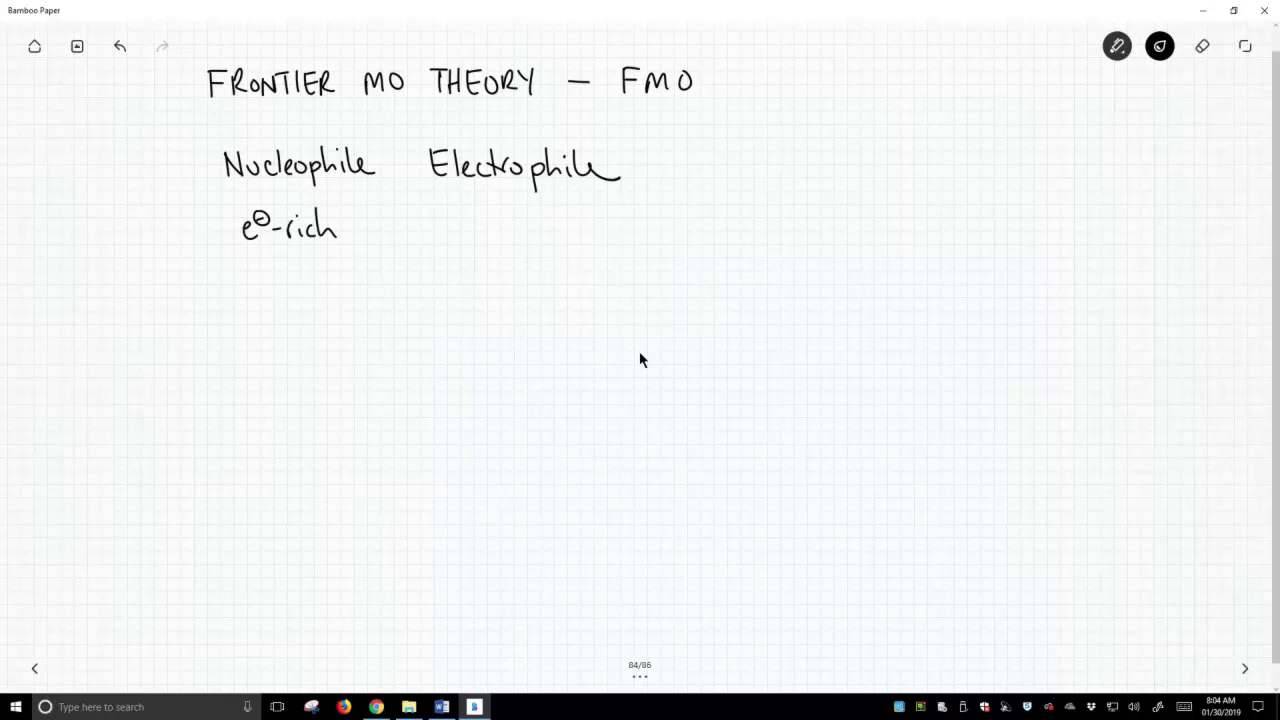
Step: Write 'filled orbital' on the line below e⊖-rich
{"action": "mouse_move", "coordinate": [237, 277]}
{"action": "left_mouse_down"}
{"action": "mouse_move", "coordinate": [232, 297]}
{"action": "mouse_move", "coordinate": [240, 265]}
{"action": "left_mouse_up"}
{"action": "left_click_drag", "start_coordinate": [226, 285], "coordinate": [247, 294]}
{"action": "mouse_move", "coordinate": [254, 267]}
{"action": "left_mouse_down"}
{"action": "mouse_move", "coordinate": [252, 295]}
{"action": "mouse_move", "coordinate": [273, 296]}
{"action": "left_mouse_up"}
{"action": "mouse_move", "coordinate": [284, 282]}
{"action": "left_mouse_down"}
{"action": "mouse_move", "coordinate": [276, 294]}
{"action": "mouse_move", "coordinate": [287, 296]}
{"action": "left_mouse_up"}
{"action": "mouse_move", "coordinate": [311, 282]}
{"action": "left_mouse_down"}
{"action": "mouse_move", "coordinate": [305, 296]}
{"action": "mouse_move", "coordinate": [323, 280]}
{"action": "mouse_move", "coordinate": [344, 296]}
{"action": "left_mouse_up"}
{"action": "left_click_drag", "start_coordinate": [353, 266], "coordinate": [357, 282]}
{"action": "left_click_drag", "start_coordinate": [373, 282], "coordinate": [374, 296]}
{"action": "left_click_drag", "start_coordinate": [378, 262], "coordinate": [380, 296]}
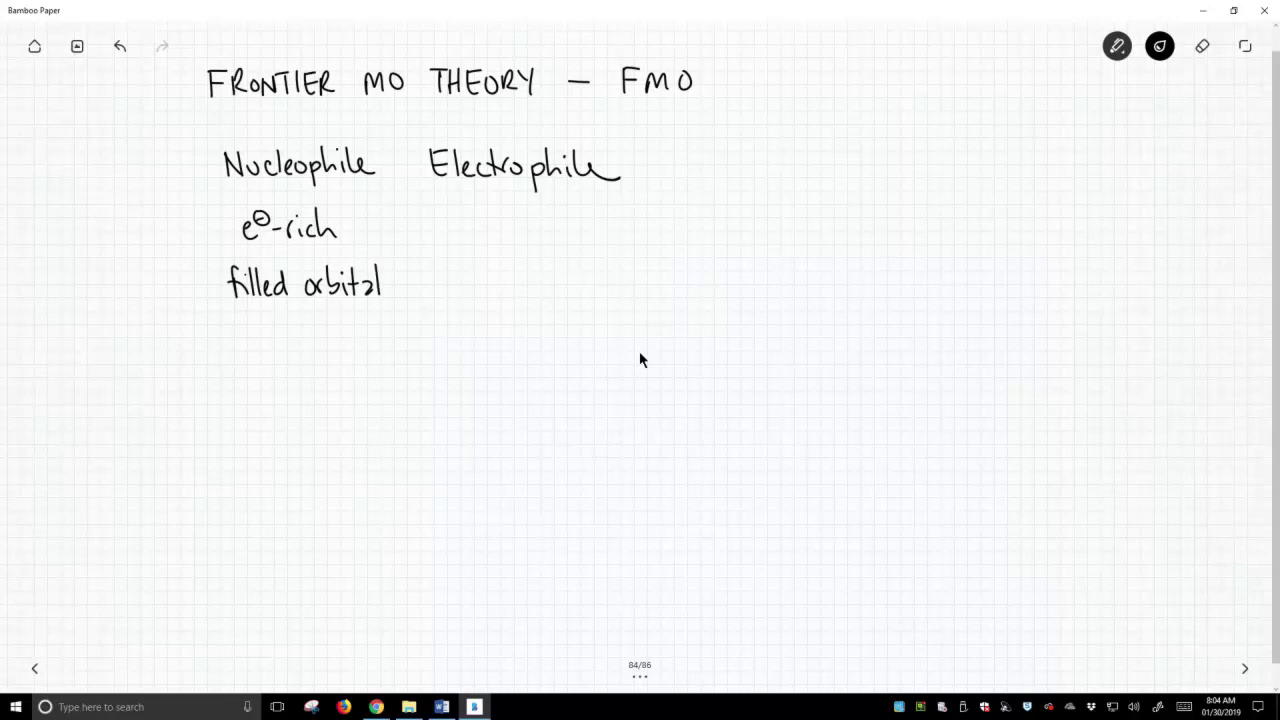
Step: Write 'highest energy' below and curve an arrow up to 'filled orbital'
{"action": "left_click_drag", "start_coordinate": [217, 333], "coordinate": [218, 364]}
{"action": "left_click_drag", "start_coordinate": [220, 356], "coordinate": [243, 366]}
{"action": "left_click_drag", "start_coordinate": [254, 350], "coordinate": [257, 386]}
{"action": "mouse_move", "coordinate": [255, 336]}
{"action": "left_mouse_down"}
{"action": "mouse_move", "coordinate": [256, 364]}
{"action": "mouse_move", "coordinate": [269, 364]}
{"action": "left_mouse_up"}
{"action": "left_click_drag", "start_coordinate": [273, 352], "coordinate": [289, 362]}
{"action": "left_click_drag", "start_coordinate": [300, 336], "coordinate": [301, 360]}
{"action": "left_click_drag", "start_coordinate": [294, 342], "coordinate": [347, 362]}
{"action": "left_click_drag", "start_coordinate": [348, 355], "coordinate": [370, 346]}
{"action": "left_click_drag", "start_coordinate": [379, 348], "coordinate": [368, 376]}
{"action": "mouse_move", "coordinate": [377, 348]}
{"action": "left_mouse_down"}
{"action": "mouse_move", "coordinate": [390, 380]}
{"action": "mouse_move", "coordinate": [418, 296]}
{"action": "mouse_move", "coordinate": [381, 288]}
{"action": "mouse_move", "coordinate": [401, 277]}
{"action": "left_mouse_up"}
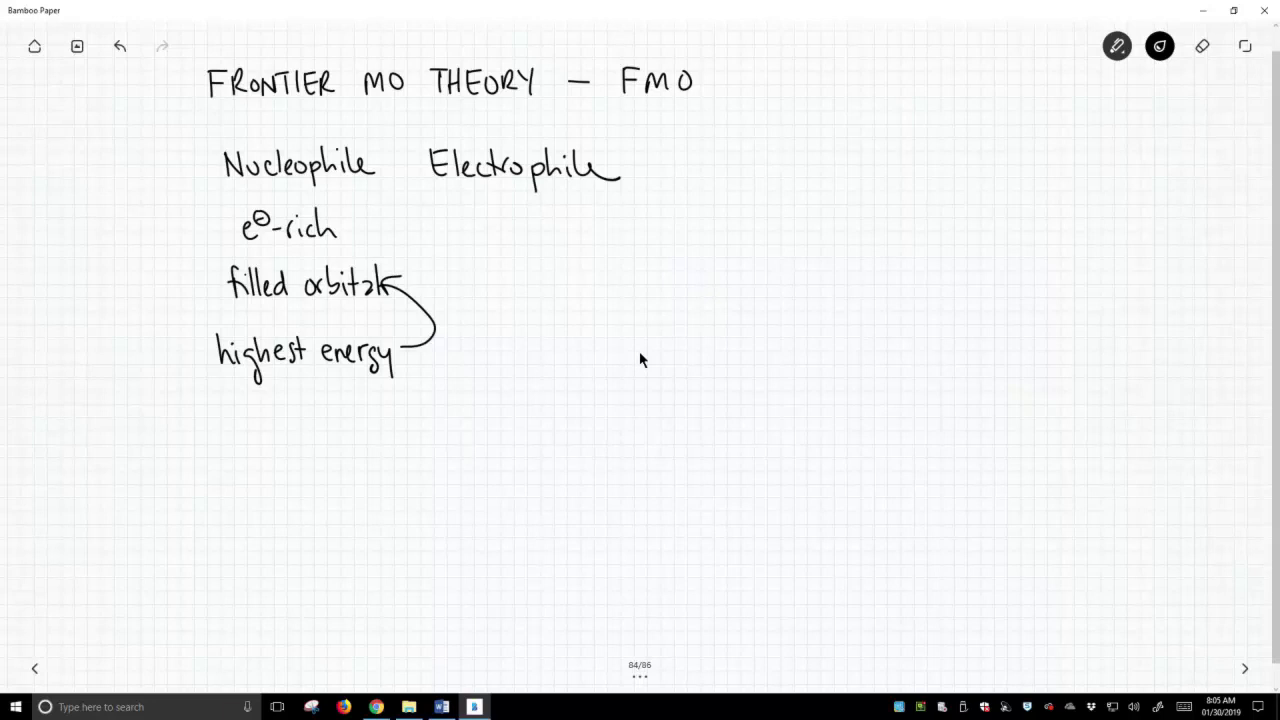
Step: Write 'HOMO' below 'highest energy' in the Nucleophile column
{"action": "left_click_drag", "start_coordinate": [227, 416], "coordinate": [227, 446]}
{"action": "left_click_drag", "start_coordinate": [224, 431], "coordinate": [240, 444]}
{"action": "left_click_drag", "start_coordinate": [254, 424], "coordinate": [282, 444]}
{"action": "mouse_move", "coordinate": [286, 426]}
{"action": "left_mouse_down"}
{"action": "mouse_move", "coordinate": [286, 444]}
{"action": "mouse_move", "coordinate": [292, 425]}
{"action": "left_mouse_up"}
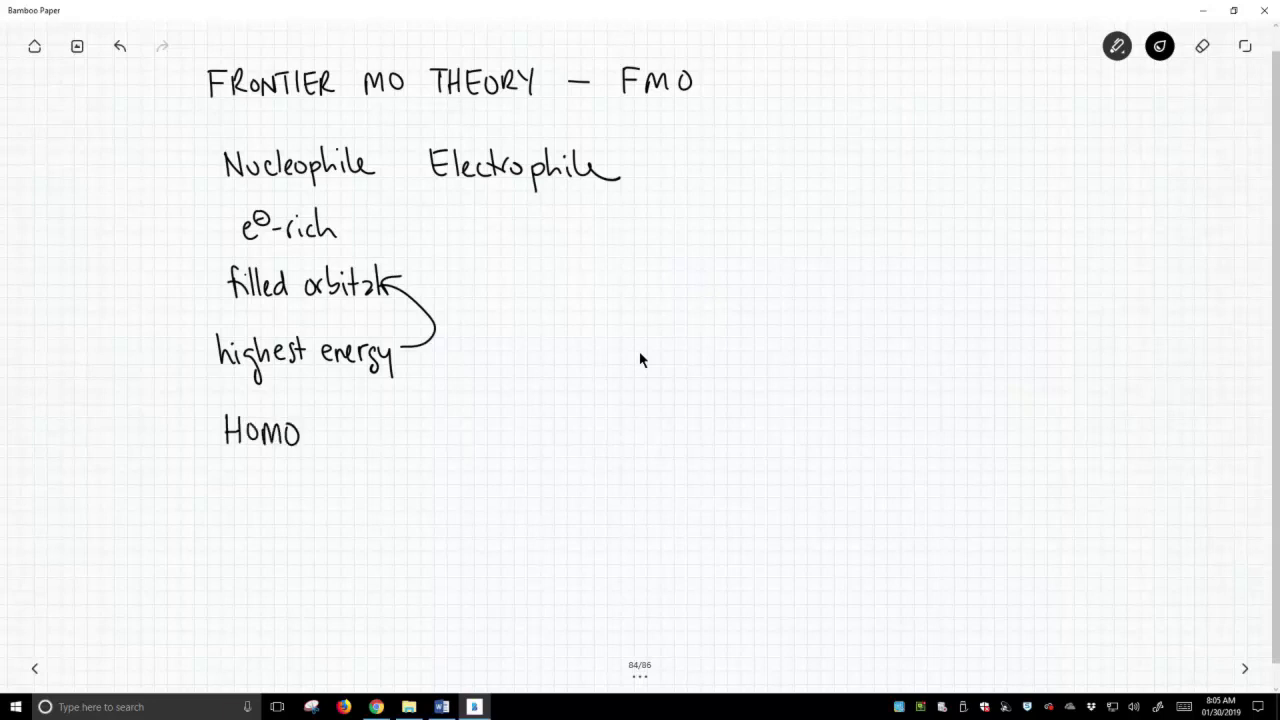
Step: Write 'highest occupied' with 'MO' beneath it under HOMO
{"action": "left_click_drag", "start_coordinate": [205, 472], "coordinate": [214, 498]}
{"action": "mouse_move", "coordinate": [220, 486]}
{"action": "left_mouse_down"}
{"action": "mouse_move", "coordinate": [236, 514]}
{"action": "mouse_move", "coordinate": [274, 500]}
{"action": "left_mouse_up"}
{"action": "left_click_drag", "start_coordinate": [266, 486], "coordinate": [344, 496]}
{"action": "mouse_move", "coordinate": [350, 486]}
{"action": "left_mouse_down"}
{"action": "mouse_move", "coordinate": [350, 512]}
{"action": "mouse_move", "coordinate": [362, 494]}
{"action": "mouse_move", "coordinate": [378, 498]}
{"action": "left_mouse_up"}
{"action": "mouse_move", "coordinate": [386, 484]}
{"action": "left_mouse_down"}
{"action": "mouse_move", "coordinate": [380, 496]}
{"action": "mouse_move", "coordinate": [394, 498]}
{"action": "left_mouse_up"}
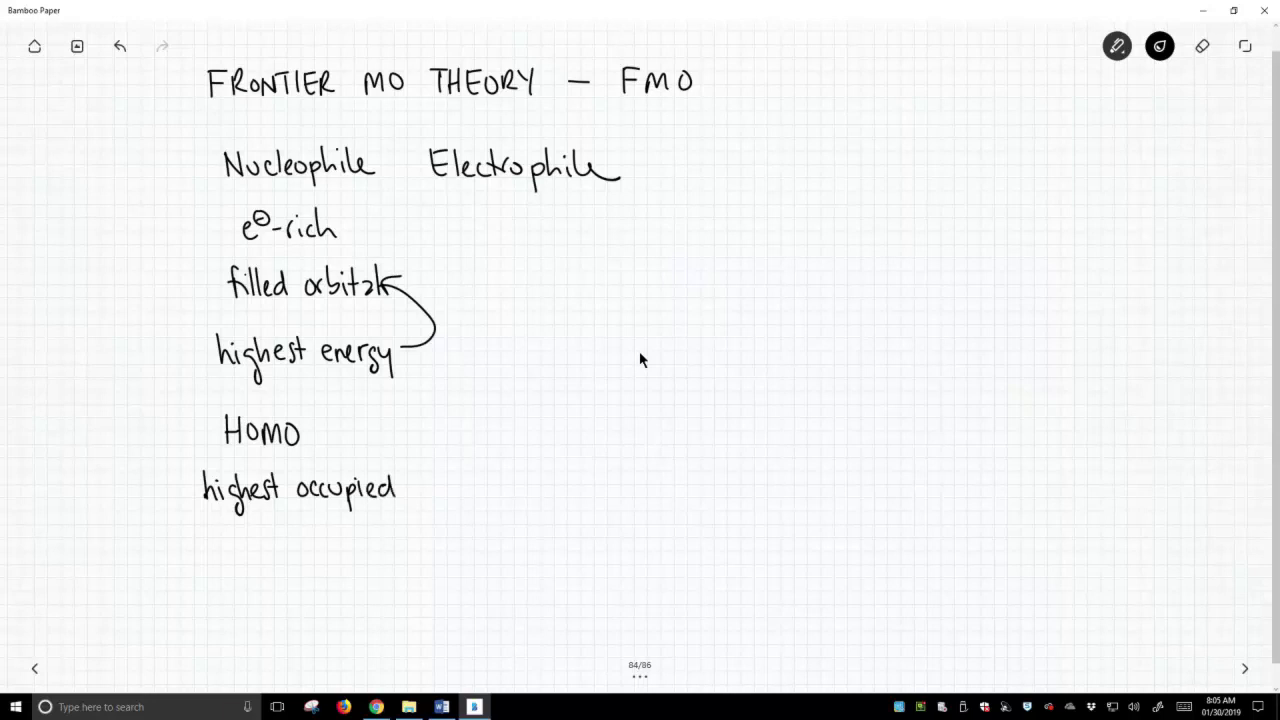
{"action": "mouse_move", "coordinate": [258, 528]}
{"action": "left_mouse_down"}
{"action": "mouse_move", "coordinate": [258, 548]}
{"action": "mouse_move", "coordinate": [292, 530]}
{"action": "left_mouse_up"}
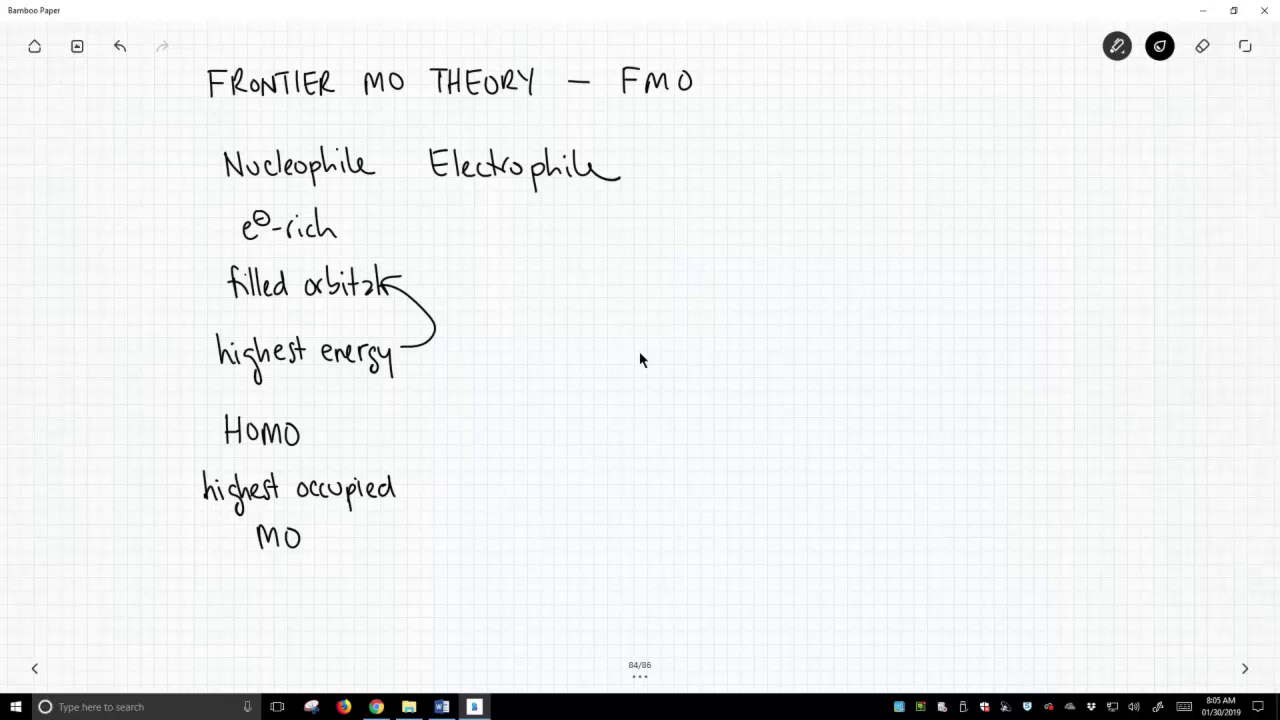
Step: Write 'e⊖-poor' as the first note under Electrophile
{"action": "mouse_move", "coordinate": [488, 230]}
{"action": "left_mouse_down"}
{"action": "mouse_move", "coordinate": [502, 215]}
{"action": "mouse_move", "coordinate": [527, 233]}
{"action": "left_mouse_up"}
{"action": "mouse_move", "coordinate": [538, 228]}
{"action": "left_mouse_down"}
{"action": "mouse_move", "coordinate": [539, 255]}
{"action": "mouse_move", "coordinate": [557, 229]}
{"action": "left_mouse_up"}
{"action": "left_click_drag", "start_coordinate": [572, 228], "coordinate": [592, 229]}
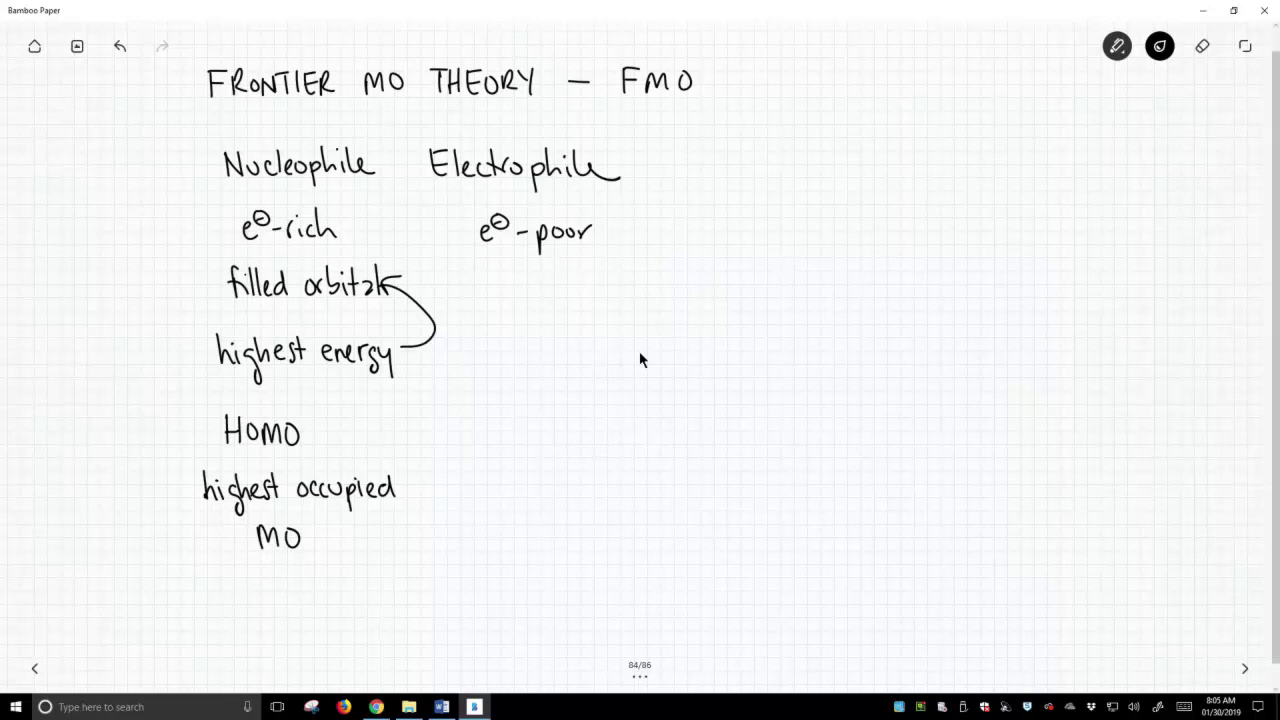
Step: Write 'vacant' and 'lowest energy' under e⊖-poor, with a curved arrow linking them
{"action": "left_click_drag", "start_coordinate": [474, 278], "coordinate": [535, 295]}
{"action": "left_click_drag", "start_coordinate": [537, 284], "coordinate": [556, 295]}
{"action": "left_click_drag", "start_coordinate": [547, 283], "coordinate": [562, 282]}
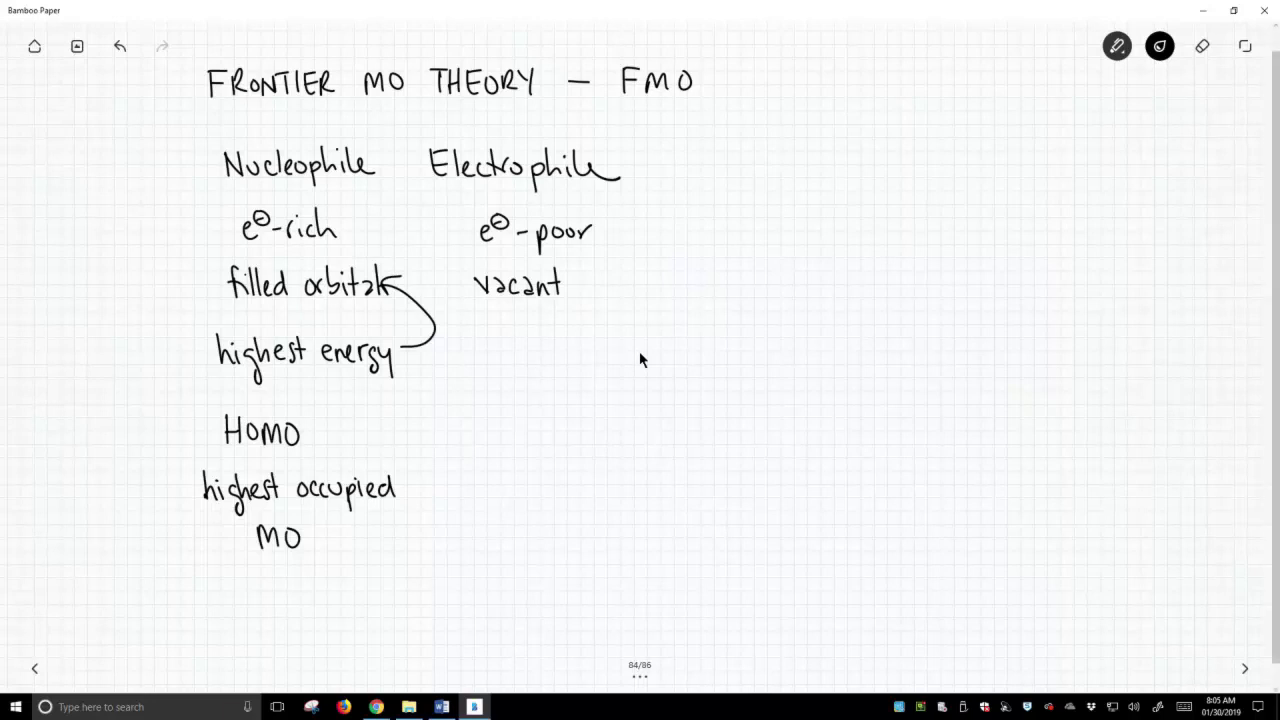
{"action": "mouse_move", "coordinate": [472, 337]}
{"action": "left_mouse_down"}
{"action": "mouse_move", "coordinate": [471, 367]}
{"action": "mouse_move", "coordinate": [512, 349]}
{"action": "mouse_move", "coordinate": [524, 364]}
{"action": "left_mouse_up"}
{"action": "mouse_move", "coordinate": [538, 338]}
{"action": "left_mouse_down"}
{"action": "mouse_move", "coordinate": [540, 362]}
{"action": "mouse_move", "coordinate": [544, 350]}
{"action": "mouse_move", "coordinate": [566, 362]}
{"action": "left_mouse_up"}
{"action": "mouse_move", "coordinate": [569, 350]}
{"action": "left_mouse_down"}
{"action": "mouse_move", "coordinate": [630, 372]}
{"action": "mouse_move", "coordinate": [610, 292]}
{"action": "left_mouse_up"}
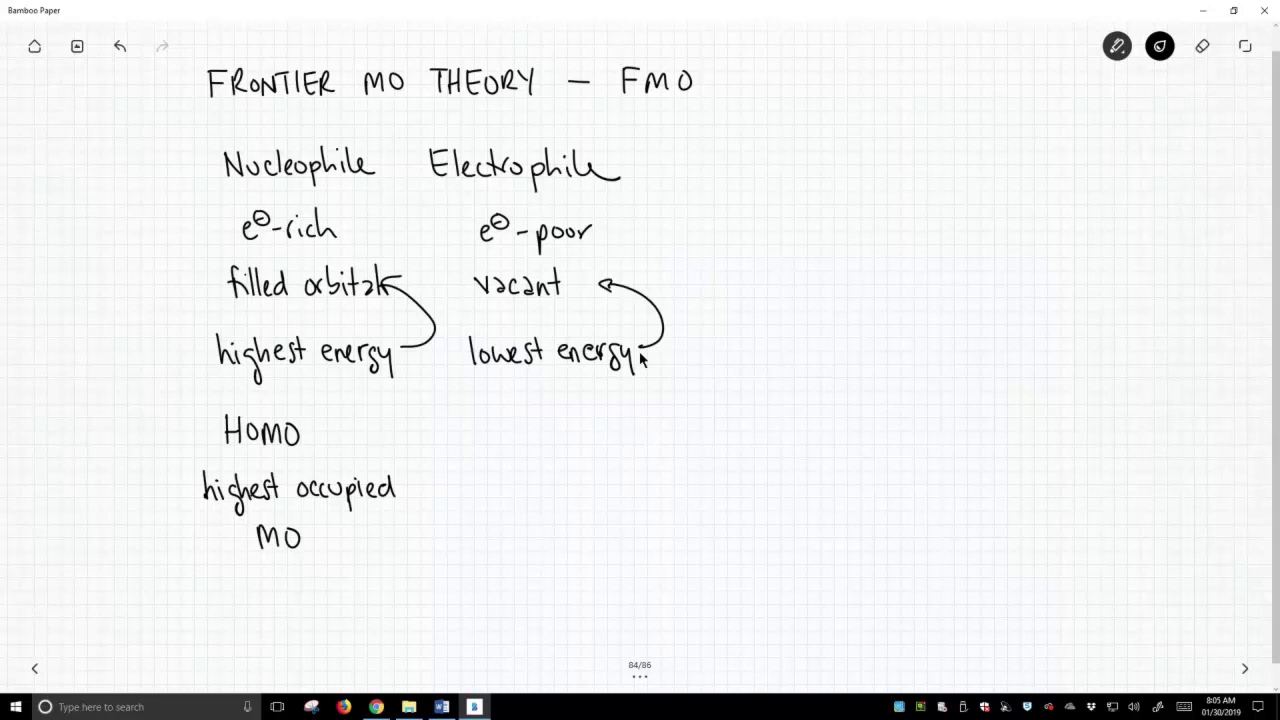
Step: Write 'LUMO' and then 'lowest unoccupied MO' below it in the Electrophile column
{"action": "mouse_move", "coordinate": [487, 422]}
{"action": "left_mouse_down"}
{"action": "mouse_move", "coordinate": [501, 441]}
{"action": "mouse_move", "coordinate": [517, 421]}
{"action": "mouse_move", "coordinate": [541, 440]}
{"action": "left_mouse_up"}
{"action": "left_click_drag", "start_coordinate": [556, 423], "coordinate": [558, 423]}
{"action": "mouse_move", "coordinate": [472, 469]}
{"action": "left_mouse_down"}
{"action": "mouse_move", "coordinate": [473, 491]}
{"action": "mouse_move", "coordinate": [485, 482]}
{"action": "left_mouse_up"}
{"action": "mouse_move", "coordinate": [491, 480]}
{"action": "left_mouse_down"}
{"action": "mouse_move", "coordinate": [500, 494]}
{"action": "mouse_move", "coordinate": [516, 480]}
{"action": "mouse_move", "coordinate": [519, 494]}
{"action": "left_mouse_up"}
{"action": "mouse_move", "coordinate": [530, 476]}
{"action": "left_mouse_down"}
{"action": "mouse_move", "coordinate": [522, 494]}
{"action": "mouse_move", "coordinate": [542, 483]}
{"action": "left_mouse_up"}
{"action": "mouse_move", "coordinate": [561, 480]}
{"action": "left_mouse_down"}
{"action": "mouse_move", "coordinate": [567, 495]}
{"action": "mouse_move", "coordinate": [574, 478]}
{"action": "left_mouse_up"}
{"action": "mouse_move", "coordinate": [574, 494]}
{"action": "left_mouse_down"}
{"action": "mouse_move", "coordinate": [581, 482]}
{"action": "mouse_move", "coordinate": [588, 494]}
{"action": "left_mouse_up"}
{"action": "left_click_drag", "start_coordinate": [597, 479], "coordinate": [613, 494]}
{"action": "mouse_move", "coordinate": [623, 482]}
{"action": "left_mouse_down"}
{"action": "mouse_move", "coordinate": [642, 512]}
{"action": "mouse_move", "coordinate": [650, 494]}
{"action": "left_mouse_up"}
{"action": "mouse_move", "coordinate": [657, 482]}
{"action": "left_mouse_down"}
{"action": "mouse_move", "coordinate": [657, 495]}
{"action": "mouse_move", "coordinate": [690, 497]}
{"action": "left_mouse_up"}
{"action": "mouse_move", "coordinate": [541, 520]}
{"action": "left_mouse_down"}
{"action": "mouse_move", "coordinate": [540, 536]}
{"action": "mouse_move", "coordinate": [560, 534]}
{"action": "left_mouse_up"}
{"action": "left_click_drag", "start_coordinate": [569, 519], "coordinate": [569, 518]}
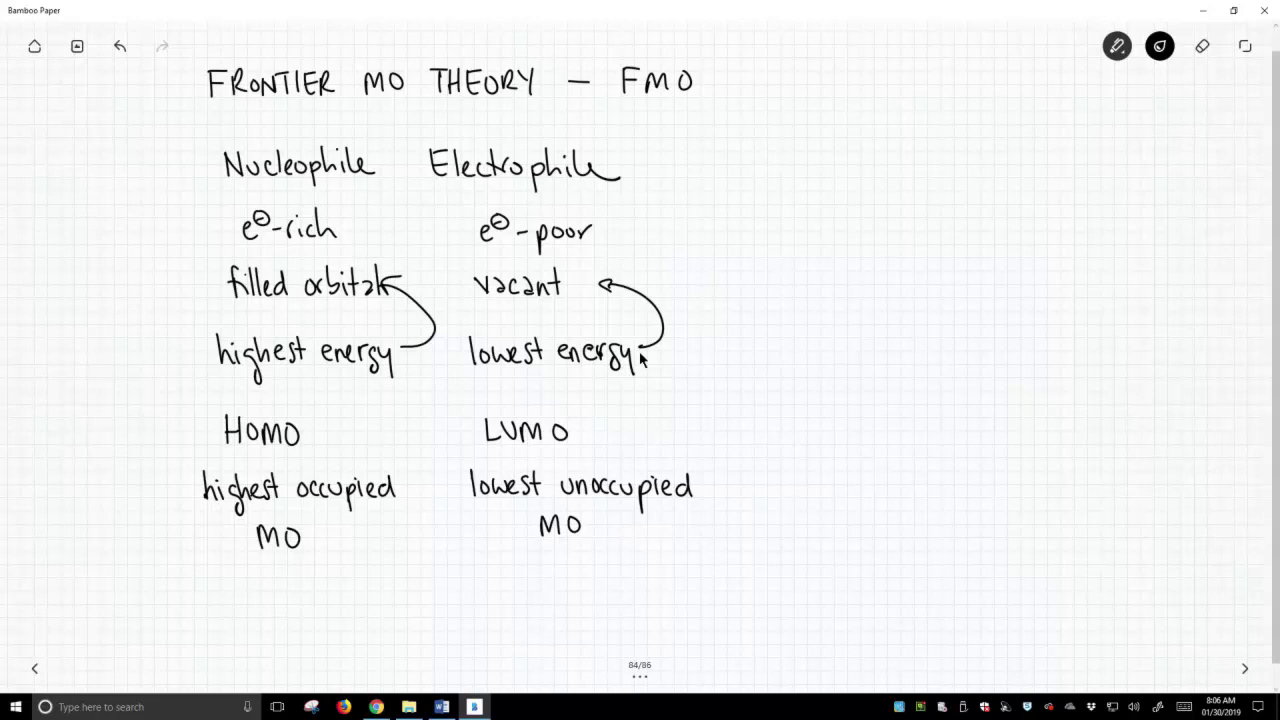
Step: Draw a vertical energy axis with an arrowhead at the top, labelled 'E'
{"action": "left_click_drag", "start_coordinate": [837, 120], "coordinate": [851, 334]}
{"action": "mouse_move", "coordinate": [781, 225]}
{"action": "left_mouse_down"}
{"action": "mouse_move", "coordinate": [781, 248]}
{"action": "mouse_move", "coordinate": [794, 249]}
{"action": "left_mouse_up"}
{"action": "left_click_drag", "start_coordinate": [781, 224], "coordinate": [797, 224]}
{"action": "left_click_drag", "start_coordinate": [782, 237], "coordinate": [795, 237]}
{"action": "left_click_drag", "start_coordinate": [831, 130], "coordinate": [840, 113]}
{"action": "left_click_drag", "start_coordinate": [840, 113], "coordinate": [851, 128]}
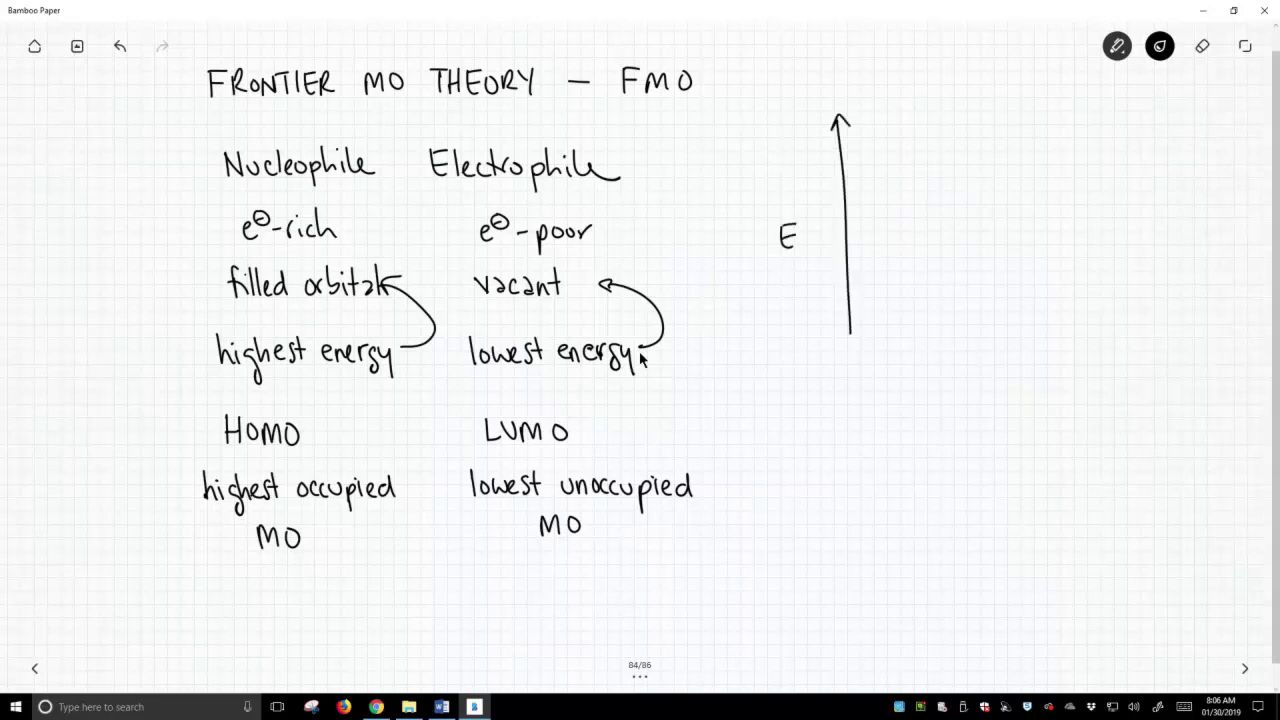
Step: Draw ten short stacked orbital level lines to the right of the axis
{"action": "mouse_move", "coordinate": [917, 304]}
{"action": "left_mouse_down"}
{"action": "mouse_move", "coordinate": [950, 304]}
{"action": "mouse_move", "coordinate": [960, 271]}
{"action": "left_mouse_up"}
{"action": "mouse_move", "coordinate": [903, 259]}
{"action": "left_mouse_down"}
{"action": "mouse_move", "coordinate": [955, 241]}
{"action": "mouse_move", "coordinate": [944, 203]}
{"action": "left_mouse_up"}
{"action": "mouse_move", "coordinate": [912, 188]}
{"action": "left_mouse_down"}
{"action": "mouse_move", "coordinate": [954, 184]}
{"action": "mouse_move", "coordinate": [938, 146]}
{"action": "left_mouse_up"}
{"action": "left_click_drag", "start_coordinate": [902, 135], "coordinate": [942, 129]}
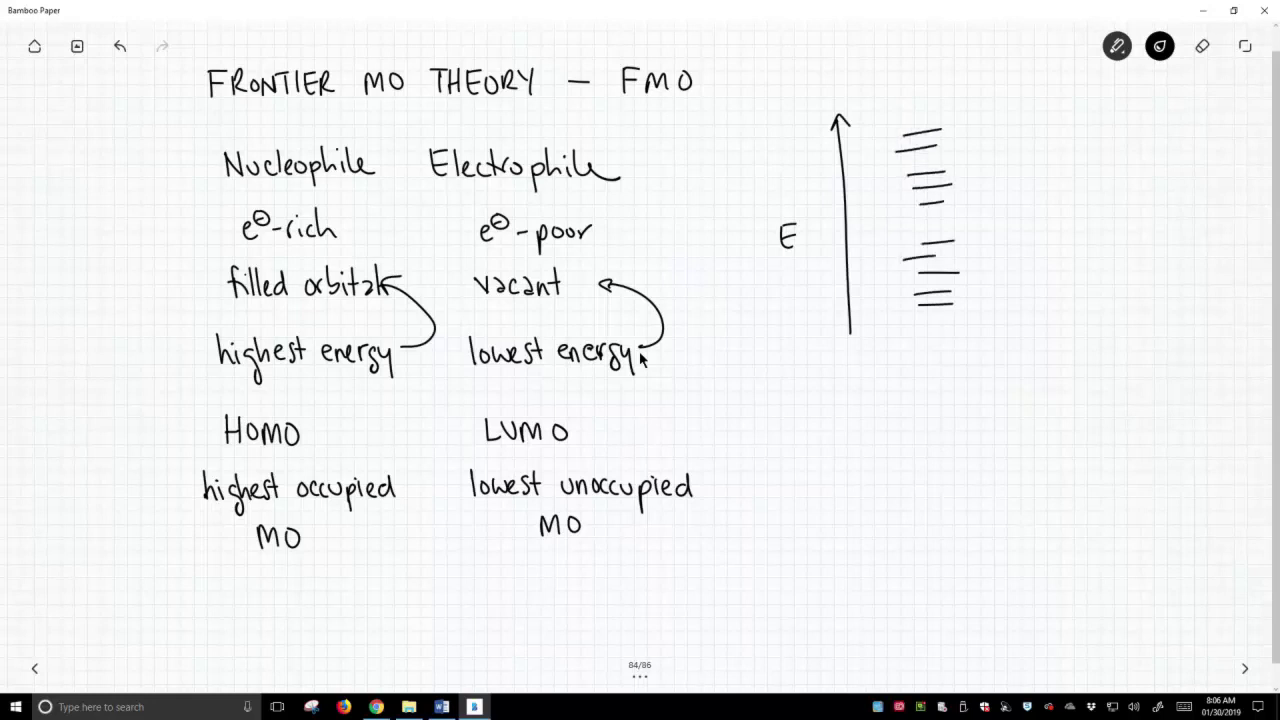
Step: Mark electron ticks on the lower five orbital levels
{"action": "left_click_drag", "start_coordinate": [940, 229], "coordinate": [938, 257]}
{"action": "mouse_move", "coordinate": [921, 241]}
{"action": "left_mouse_down"}
{"action": "mouse_move", "coordinate": [918, 265]}
{"action": "mouse_move", "coordinate": [936, 282]}
{"action": "mouse_move", "coordinate": [926, 300]}
{"action": "left_mouse_up"}
{"action": "left_click_drag", "start_coordinate": [936, 280], "coordinate": [941, 312]}
{"action": "left_click_drag", "start_coordinate": [948, 296], "coordinate": [945, 318]}
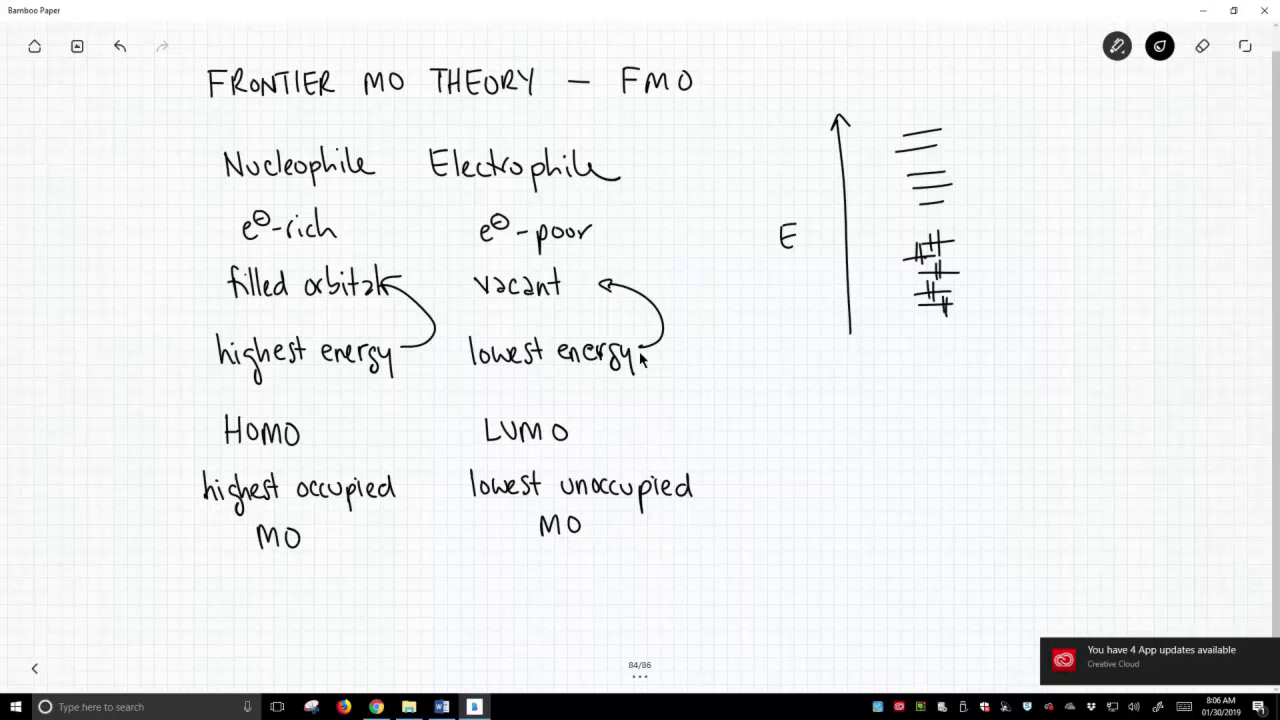
Step: Point an arrow at the top filled level and label it 'HOMO'
{"action": "mouse_move", "coordinate": [1026, 239]}
{"action": "left_mouse_down"}
{"action": "mouse_move", "coordinate": [972, 238]}
{"action": "mouse_move", "coordinate": [1040, 250]}
{"action": "left_mouse_up"}
{"action": "left_click_drag", "start_coordinate": [1040, 241], "coordinate": [1050, 250]}
{"action": "mouse_move", "coordinate": [1062, 238]}
{"action": "left_mouse_down"}
{"action": "mouse_move", "coordinate": [1085, 234]}
{"action": "mouse_move", "coordinate": [1089, 249]}
{"action": "left_mouse_up"}
{"action": "left_click_drag", "start_coordinate": [1104, 235], "coordinate": [1102, 236]}
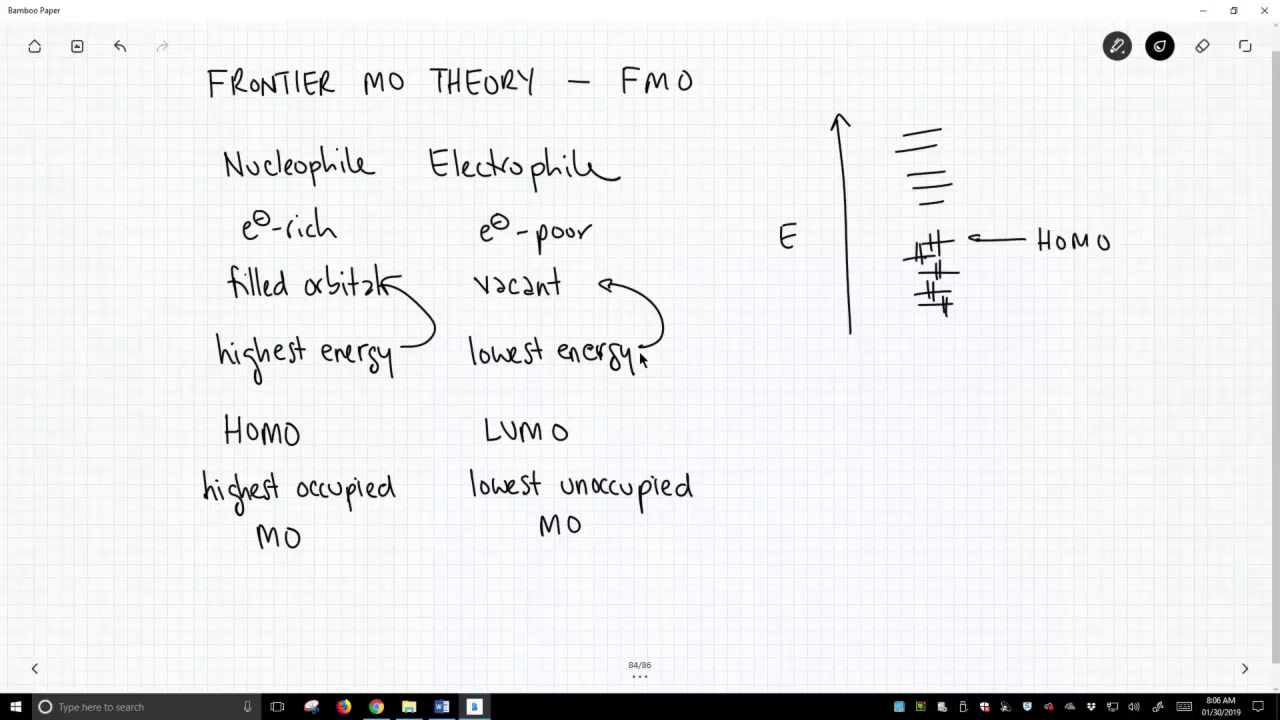
Step: Add a 'LUMO' arrow at the lowest empty level, then box both LUMO and HOMO labels
{"action": "mouse_move", "coordinate": [1026, 196]}
{"action": "left_mouse_down"}
{"action": "mouse_move", "coordinate": [969, 195]}
{"action": "mouse_move", "coordinate": [1059, 206]}
{"action": "left_mouse_up"}
{"action": "left_click_drag", "start_coordinate": [1062, 189], "coordinate": [1097, 207]}
{"action": "left_click_drag", "start_coordinate": [1107, 194], "coordinate": [1106, 195]}
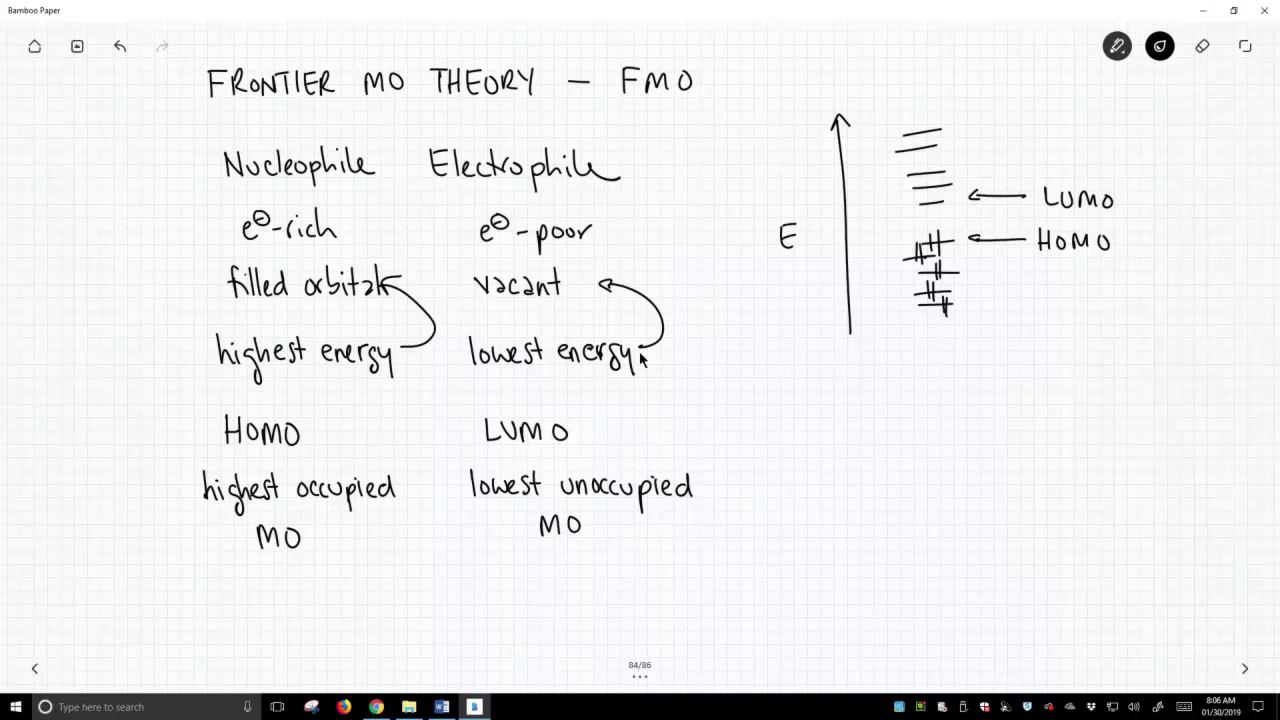
{"action": "mouse_move", "coordinate": [1111, 175]}
{"action": "left_mouse_down"}
{"action": "mouse_move", "coordinate": [1147, 176]}
{"action": "mouse_move", "coordinate": [1129, 255]}
{"action": "left_mouse_up"}
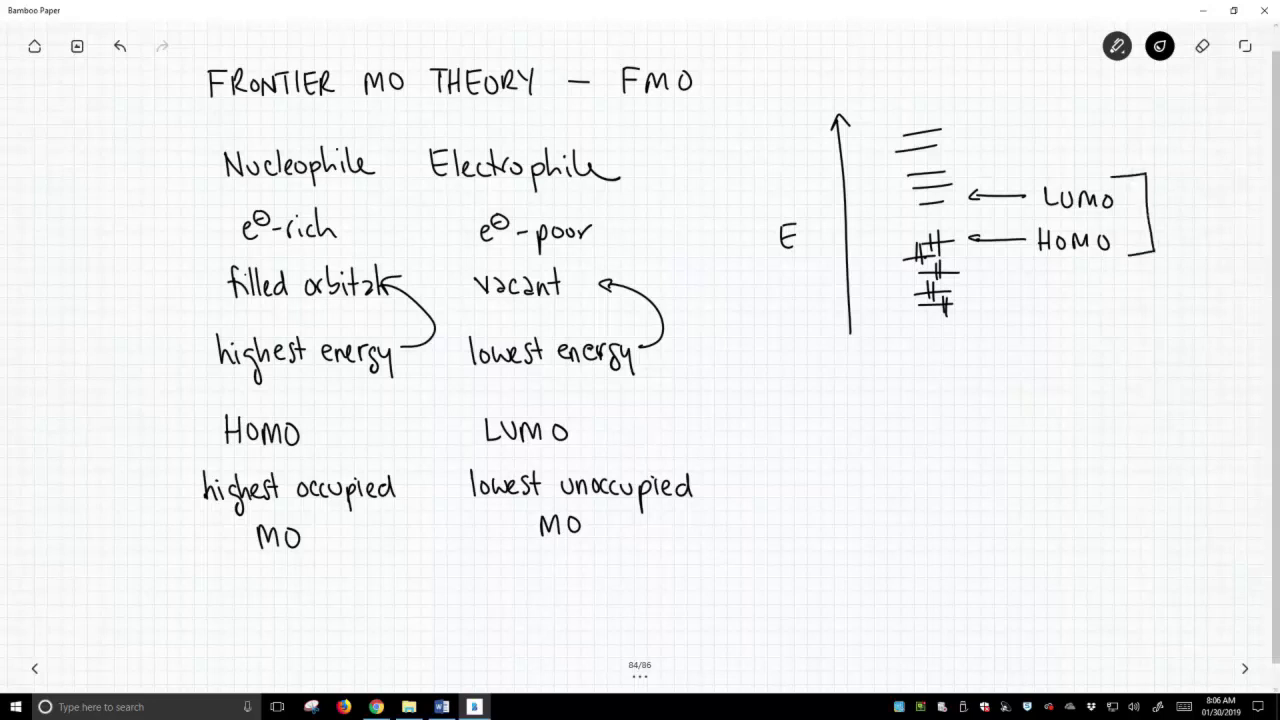
{"action": "mouse_move", "coordinate": [1040, 166]}
{"action": "left_mouse_down"}
{"action": "mouse_move", "coordinate": [1062, 270]}
{"action": "mouse_move", "coordinate": [1150, 180]}
{"action": "mouse_move", "coordinate": [1036, 162]}
{"action": "left_mouse_up"}
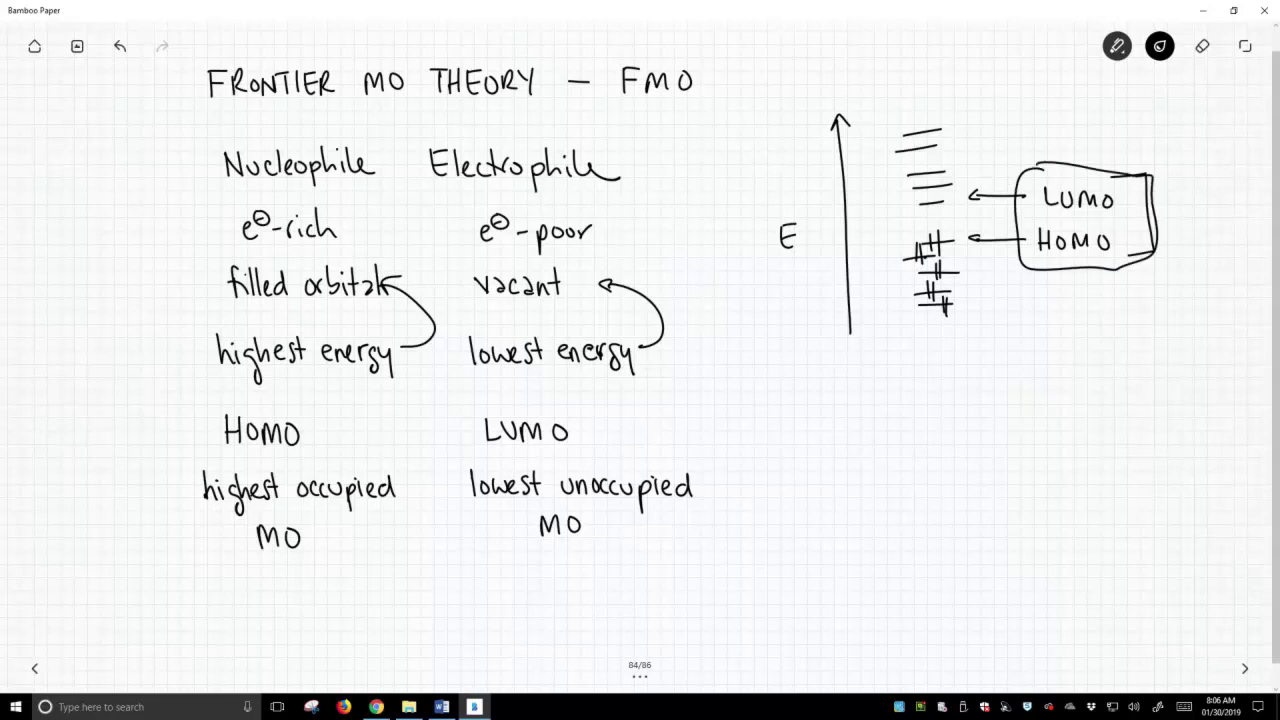